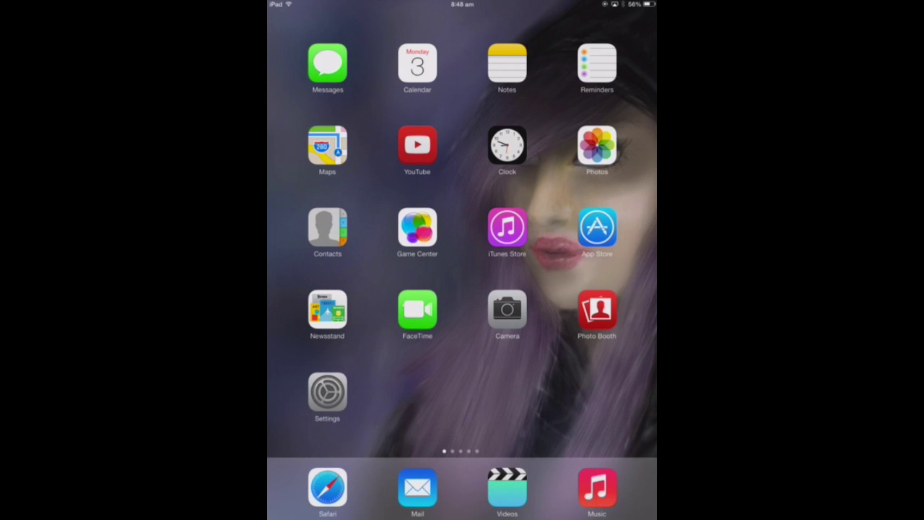
Switch off automatic date and time in the iPad's Date & Time settings
left_click(327, 392)
scroll(539, 275, "down", 5)
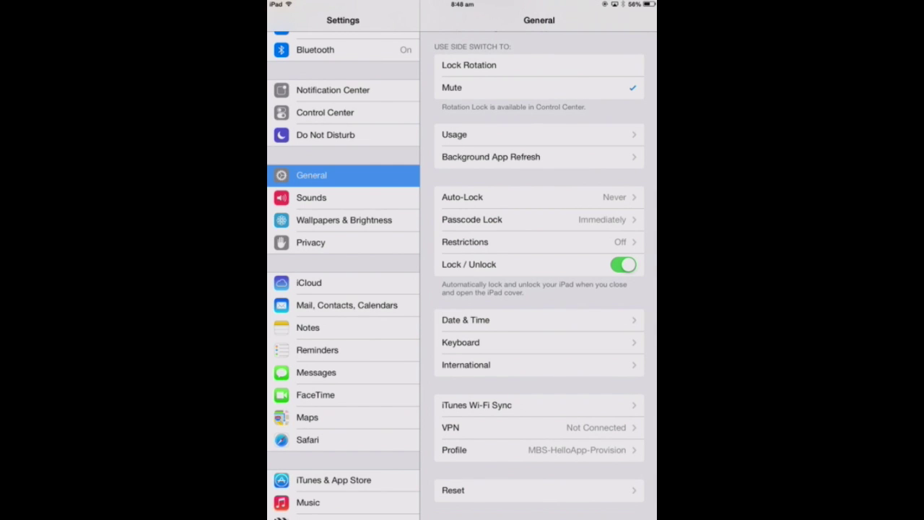
left_click(466, 319)
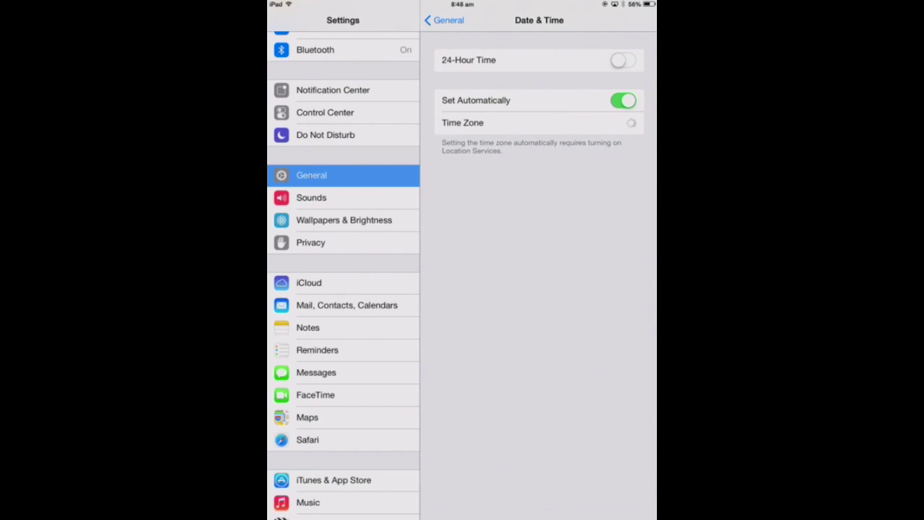
left_click(623, 101)
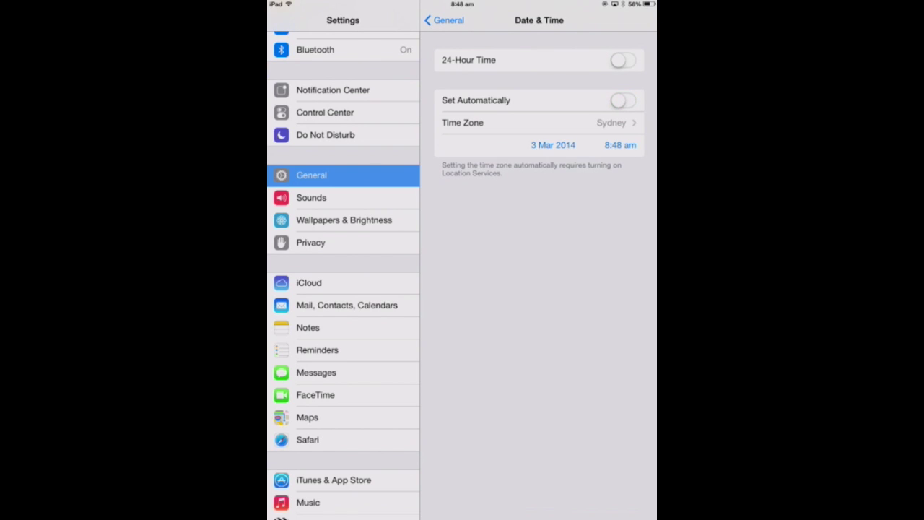
Roll the date back to 16 Dec 2013 and return to the home screen
left_click(553, 145)
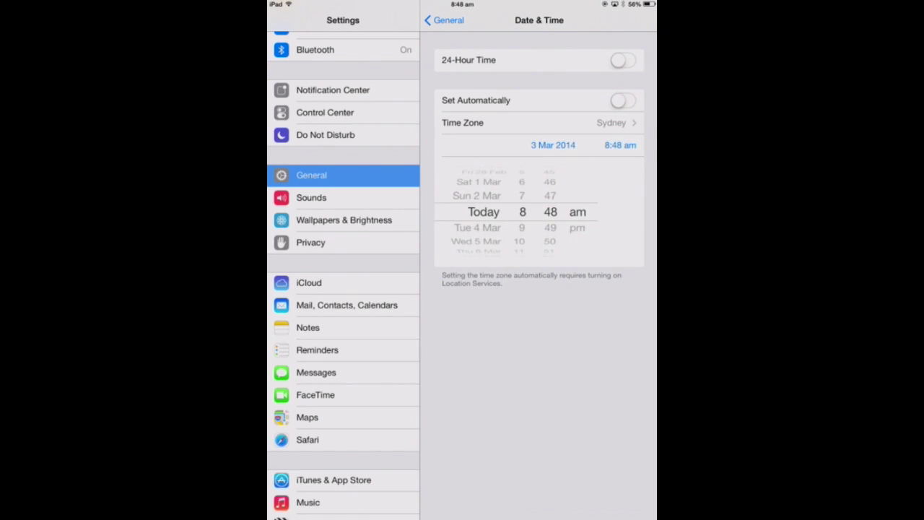
scroll(477, 211, "up", 2)
scroll(476, 211, "up", 5)
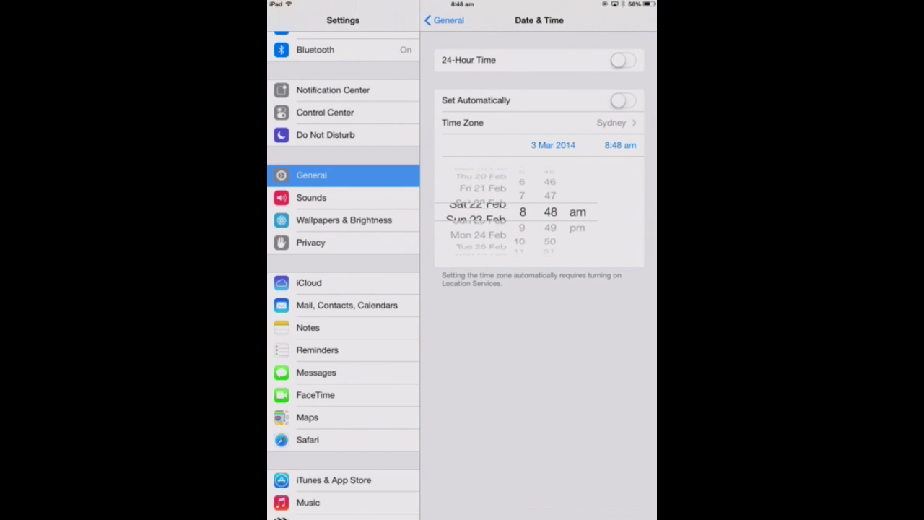
scroll(477, 212, "up", 5)
scroll(476, 212, "up", 5)
scroll(477, 212, "up", 4)
scroll(476, 212, "up", 10)
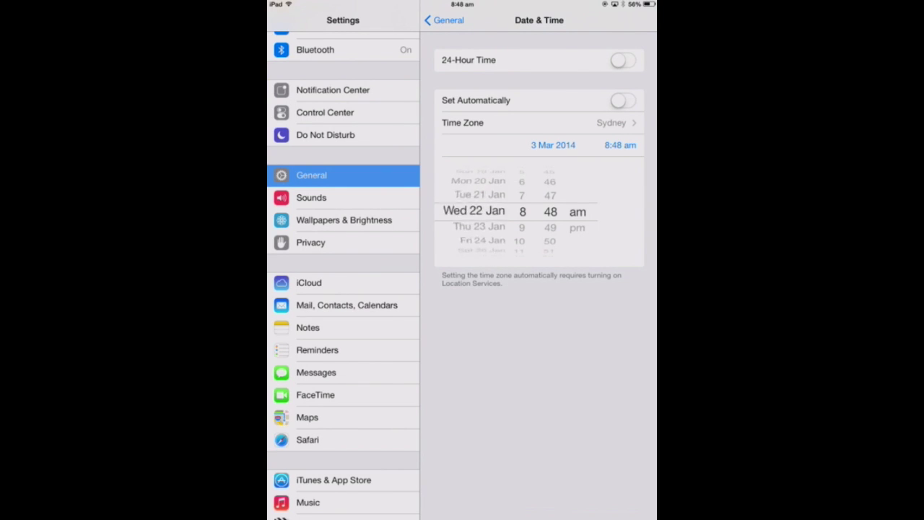
scroll(476, 212, "up", 2)
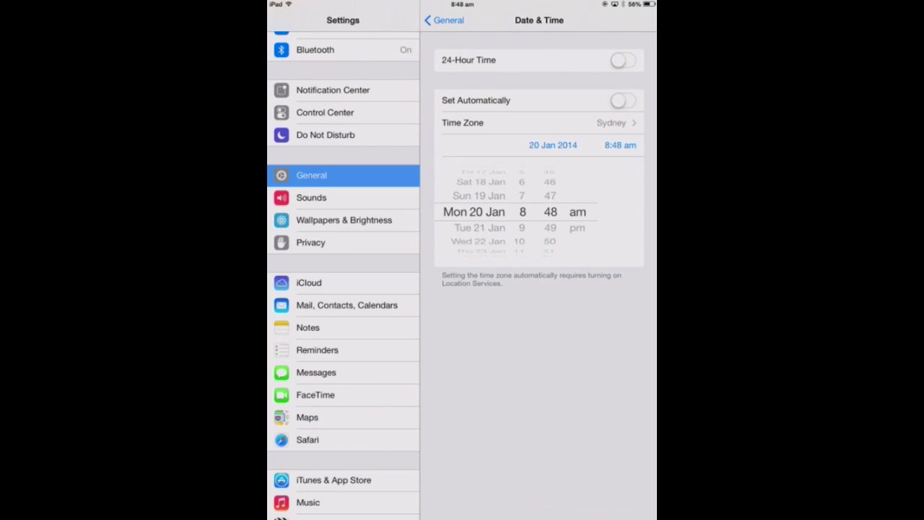
scroll(476, 211, "up", 3)
scroll(477, 211, "up", 10)
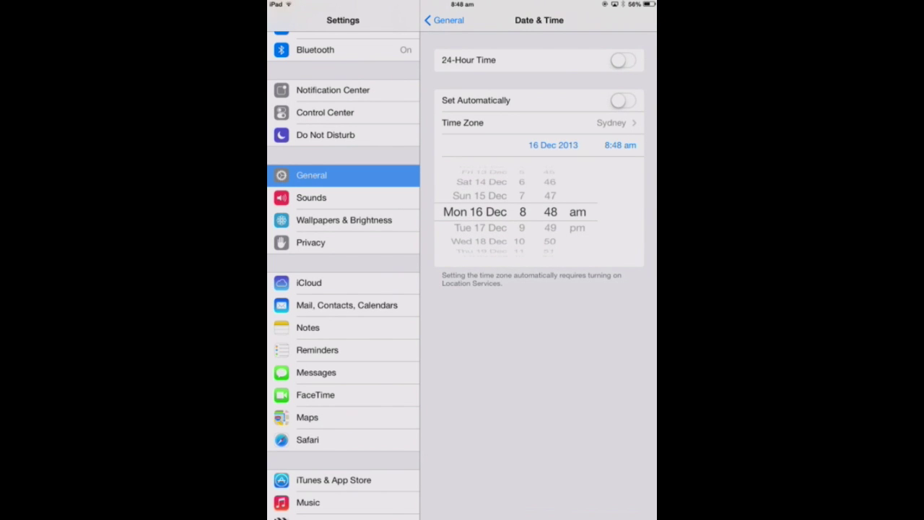
key("super")
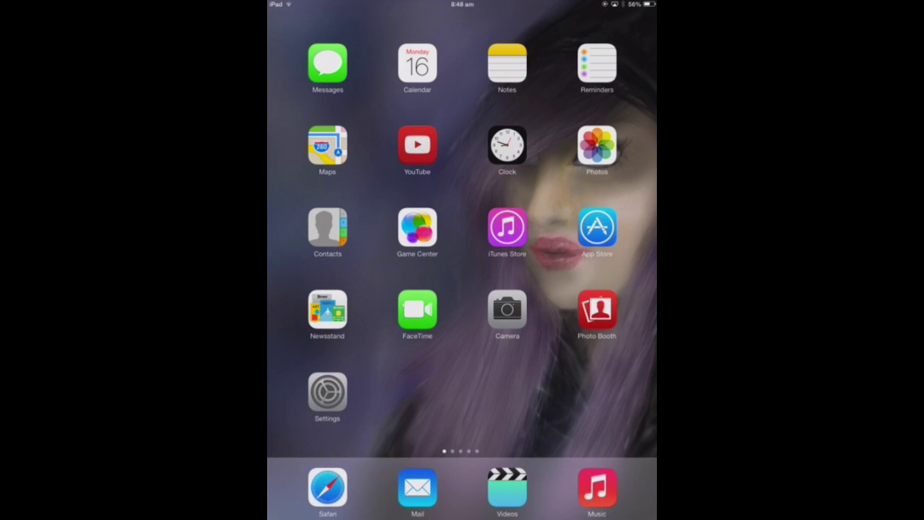
left_click(327, 488)
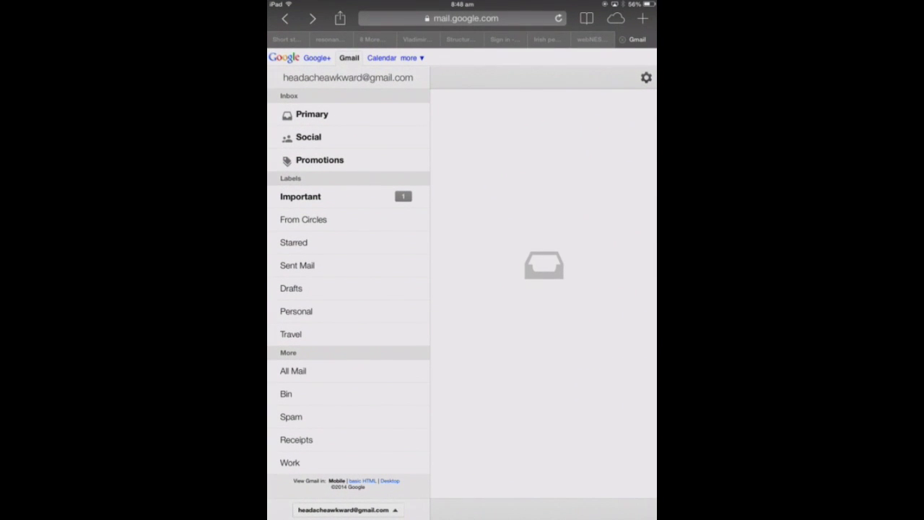
Search Google for 'cool rom' in a new Safari tab
left_click(642, 18)
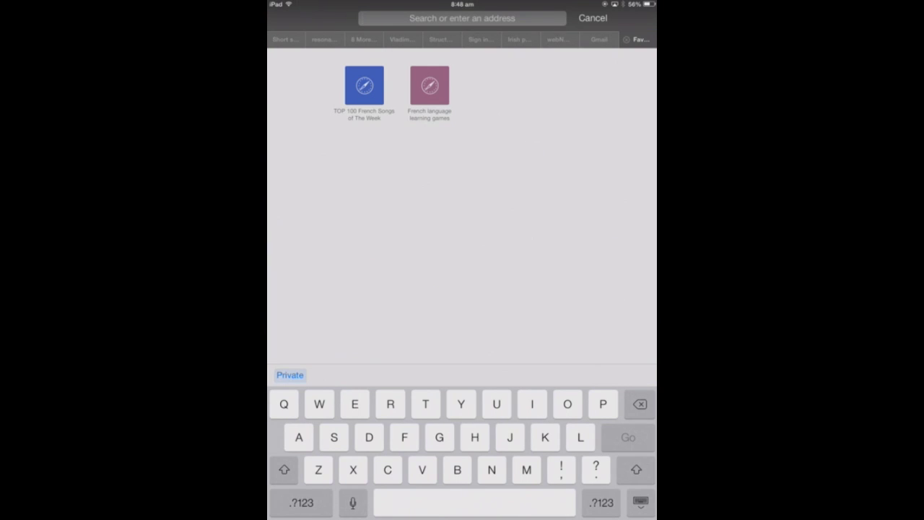
type("c")
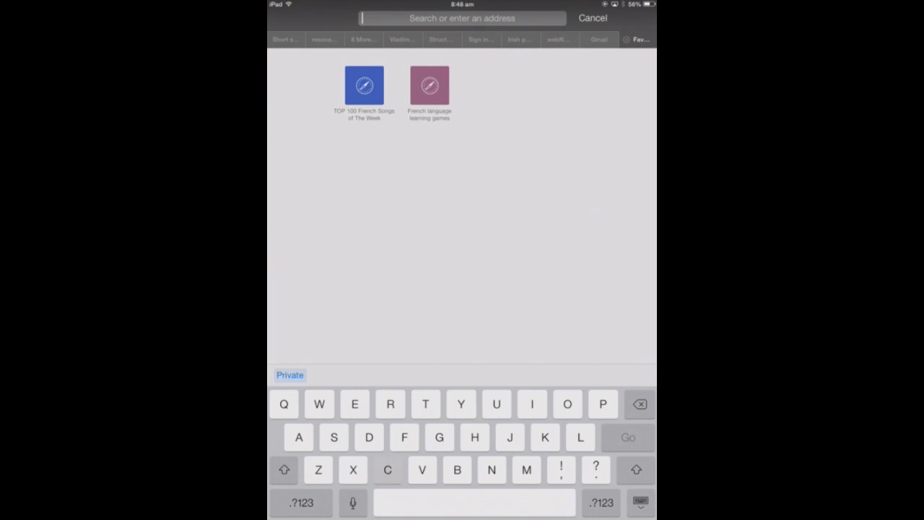
type("ool rom")
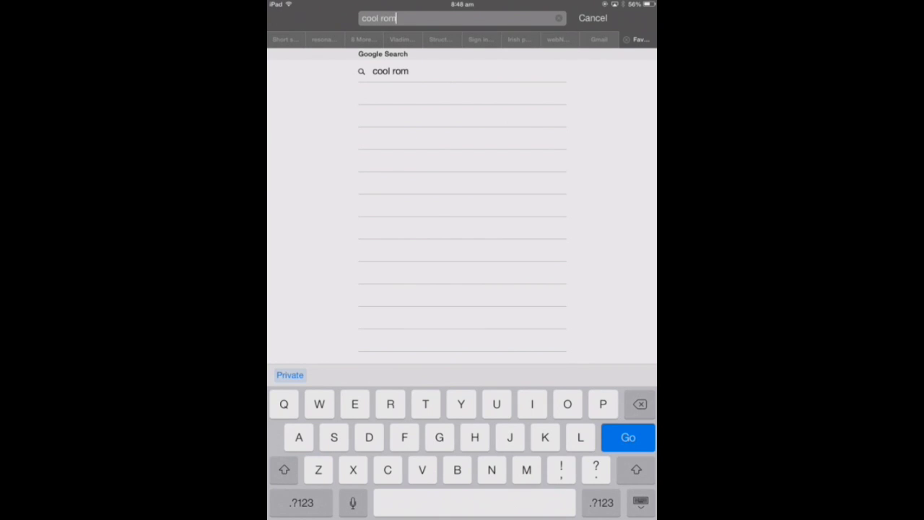
key("Return")
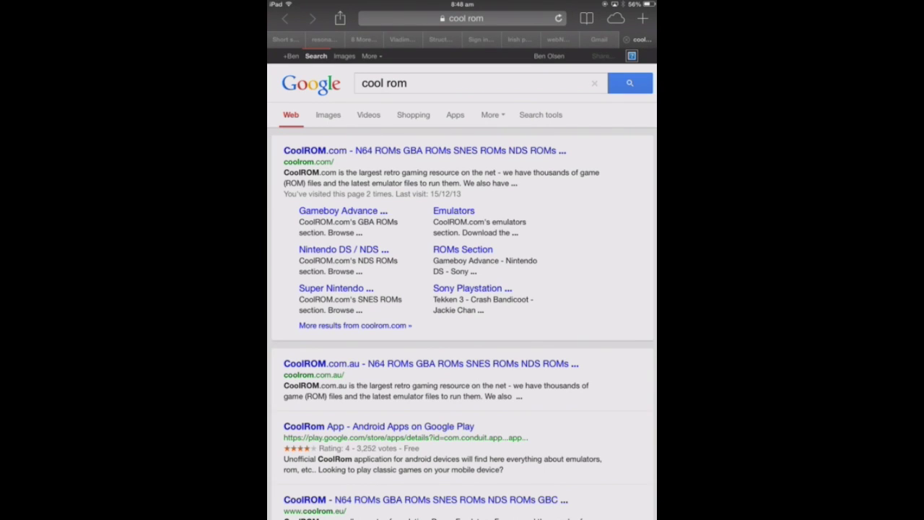
Open CoolROM from the results and its non-jailbroken iOS emulators list
left_click(425, 150)
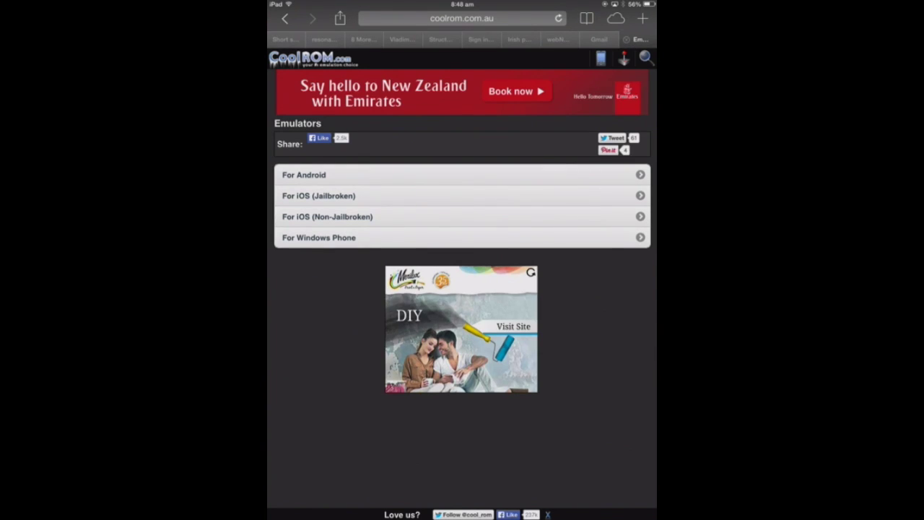
left_click(327, 217)
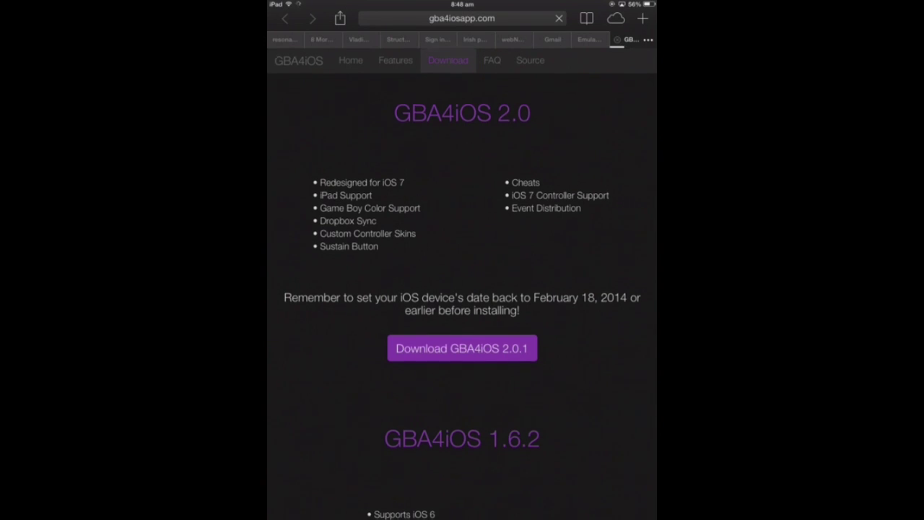
Download GBA4iOS 2.0.1 from gba4iosapp.com and approve its installation
scroll(462, 288, "down", 3)
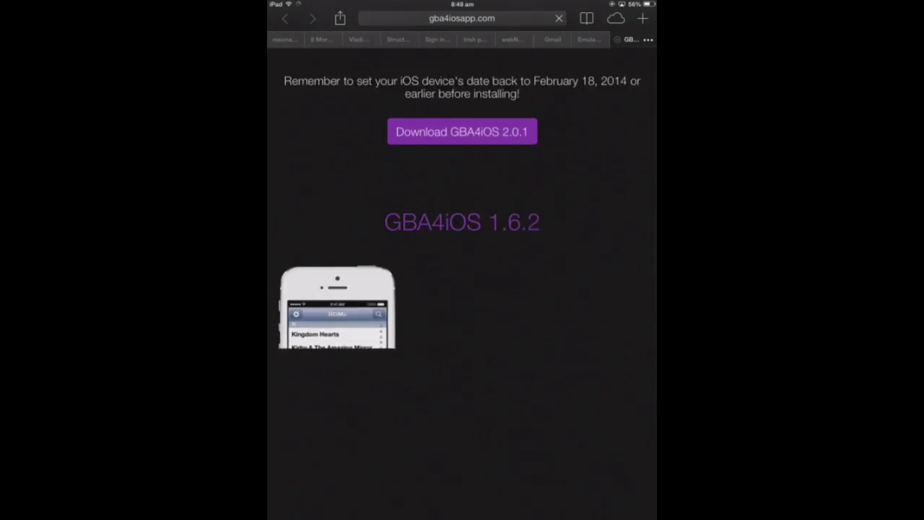
scroll(462, 288, "down", 5)
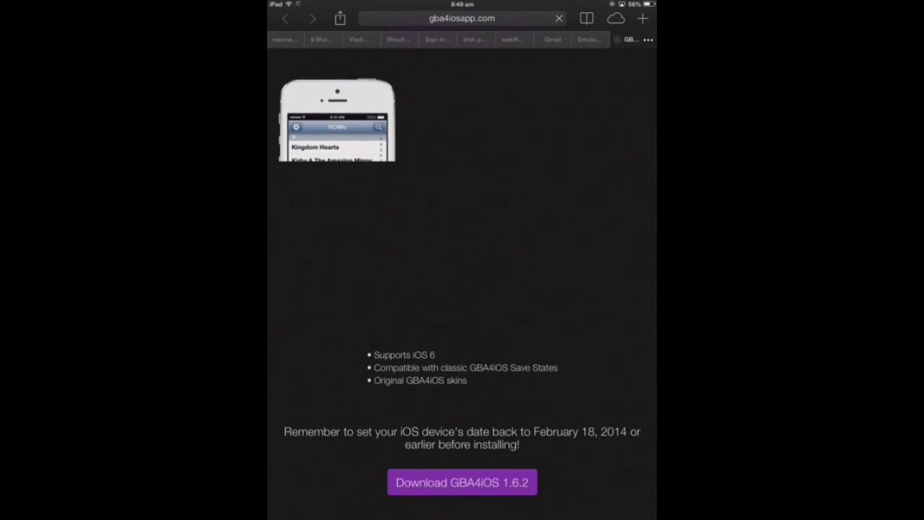
scroll(462, 289, "down", 1)
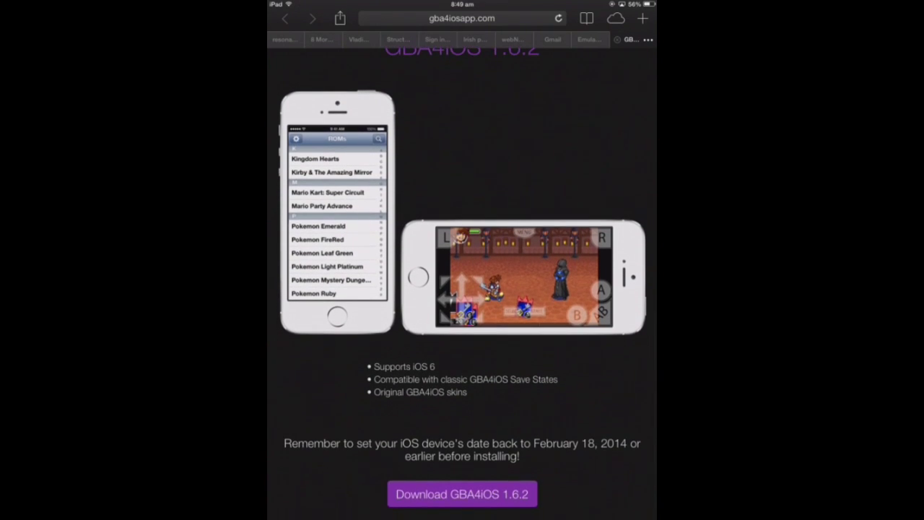
scroll(462, 289, "up", 1)
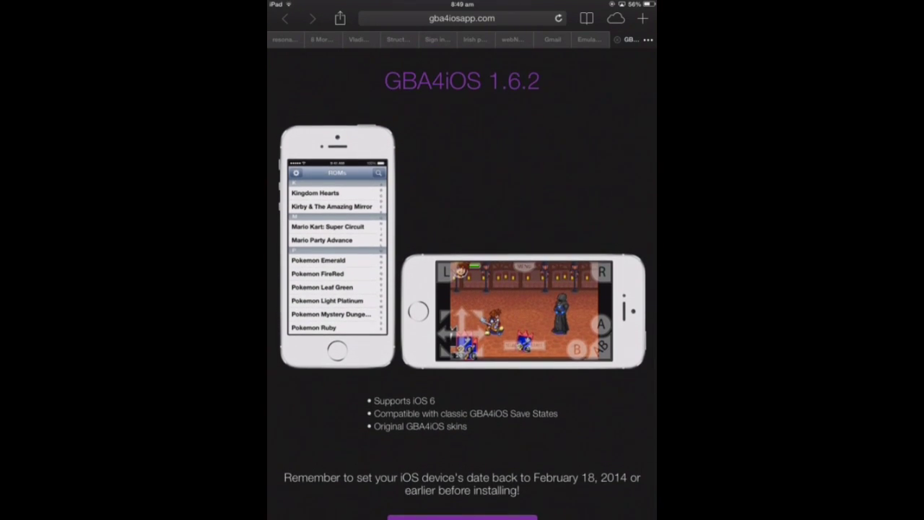
scroll(462, 289, "up", 5)
scroll(462, 289, "up", 1)
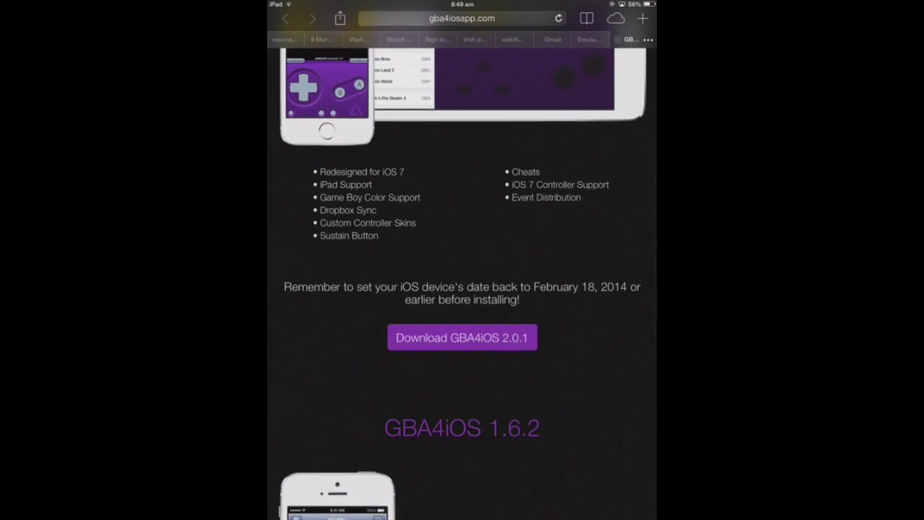
scroll(462, 289, "up", 2)
scroll(462, 288, "up", 2)
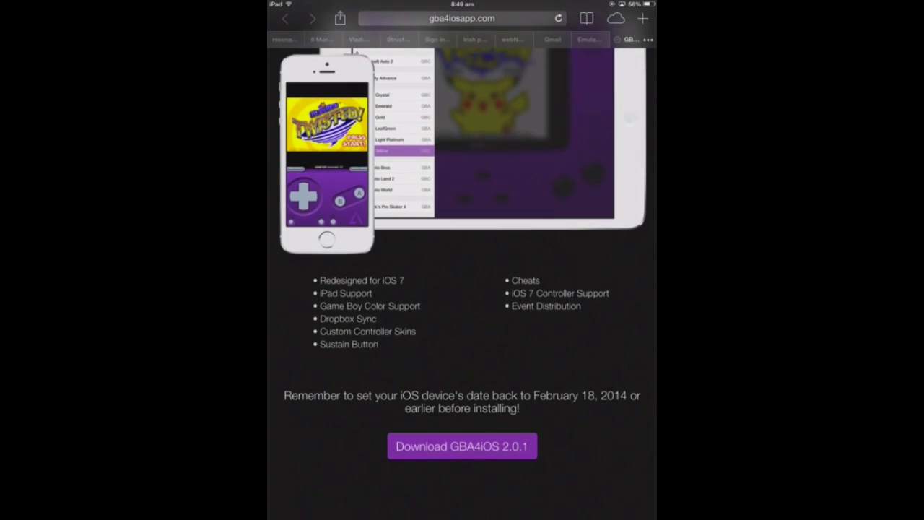
scroll(462, 289, "down", 1)
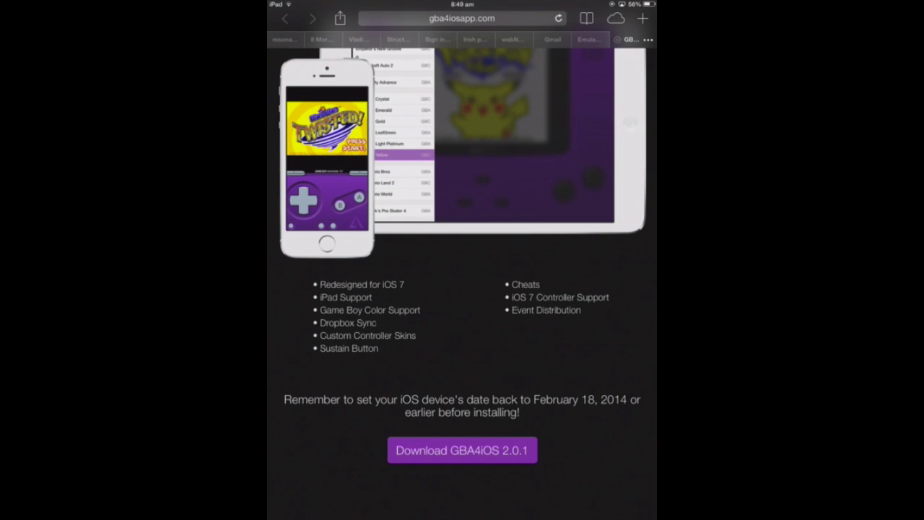
left_click(462, 450)
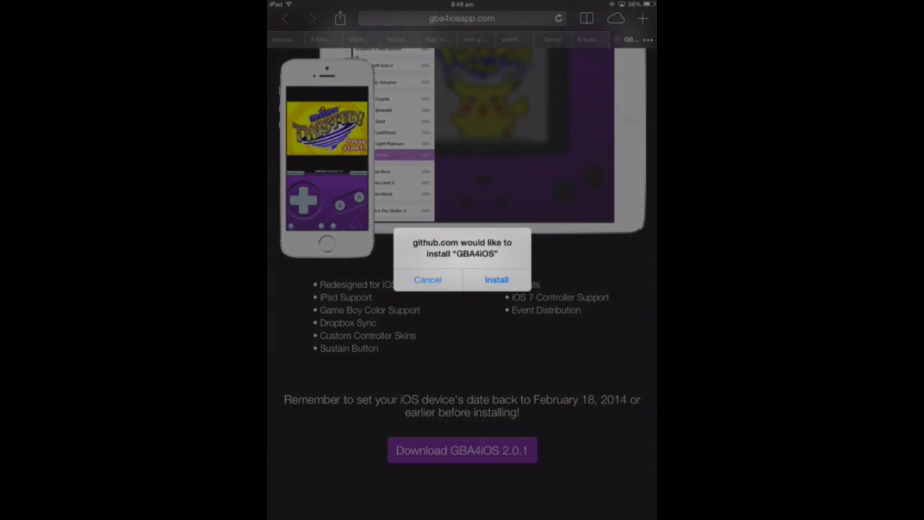
left_click(497, 280)
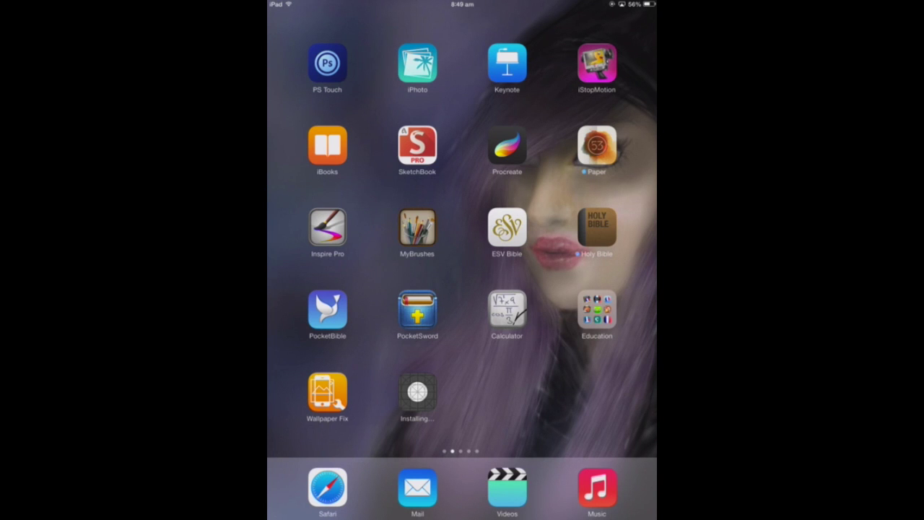
Launch GBA4iOS from the home screen and trust its developer
left_click(418, 392)
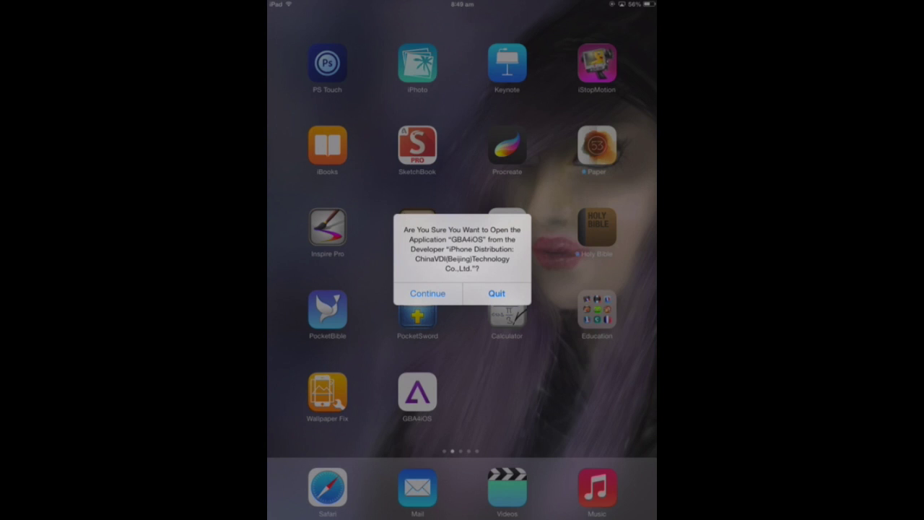
left_click(427, 293)
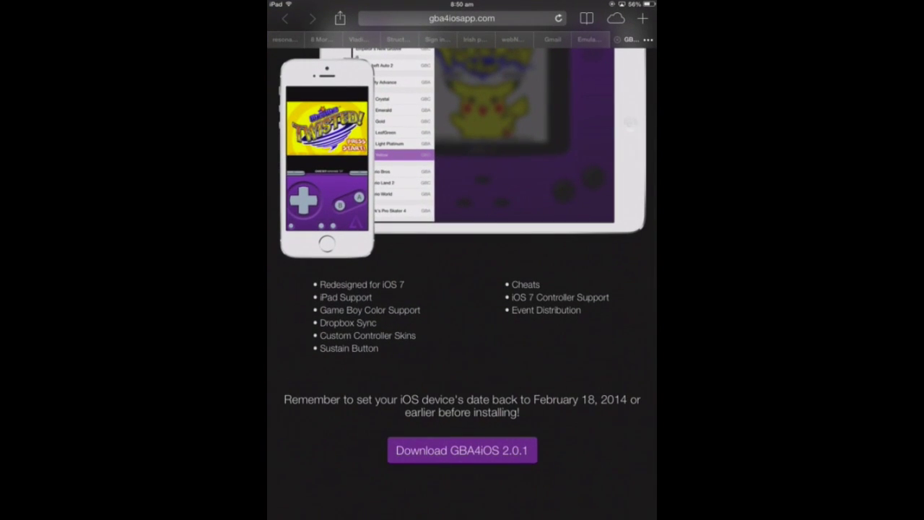
Load the GBA4iOS site's home page, then return to the CoolROM emulators tab
scroll(462, 288, "up", 3)
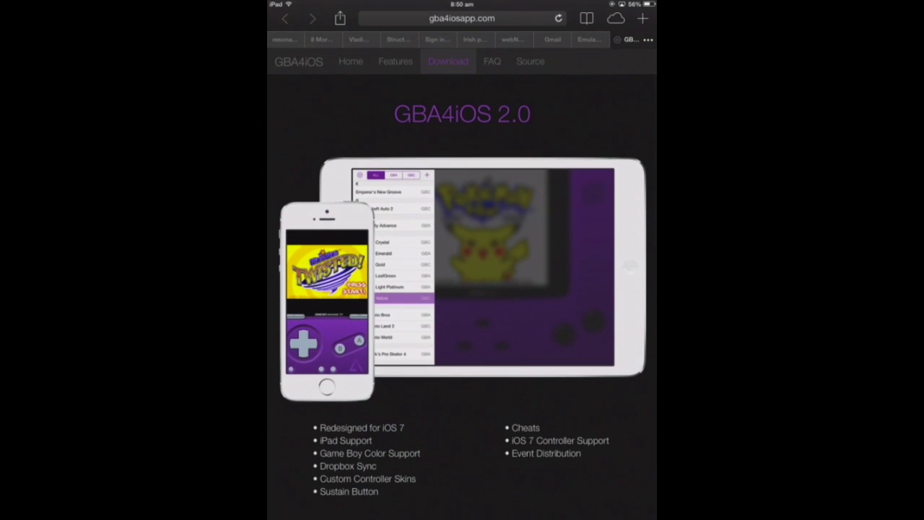
left_click(350, 62)
left_click(462, 18)
left_click(588, 39)
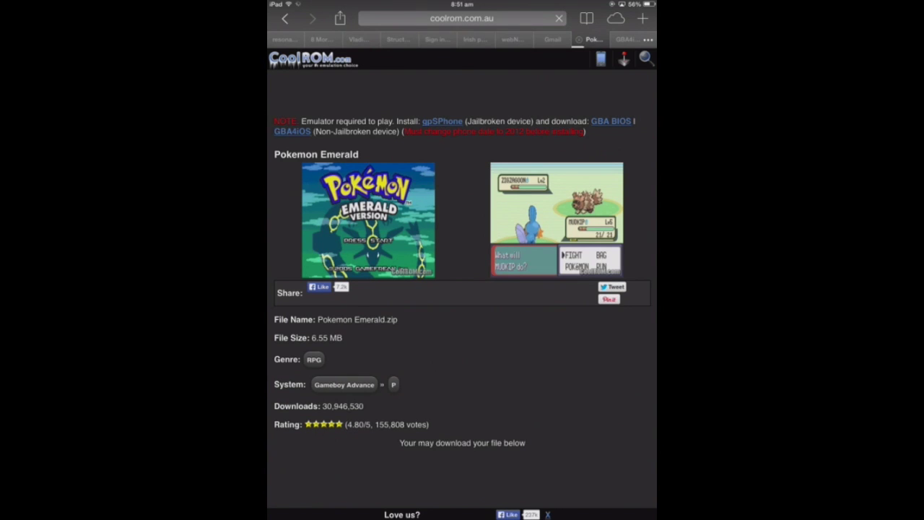
Scroll CoolROM's Pokemon Emerald page to reach its download
scroll(462, 289, "down", 4)
scroll(462, 289, "down", 3)
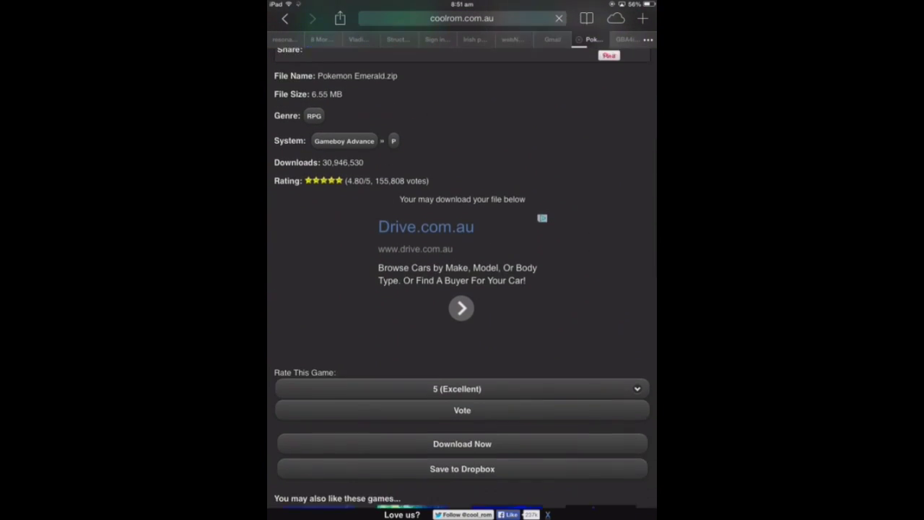
scroll(462, 288, "down", 3)
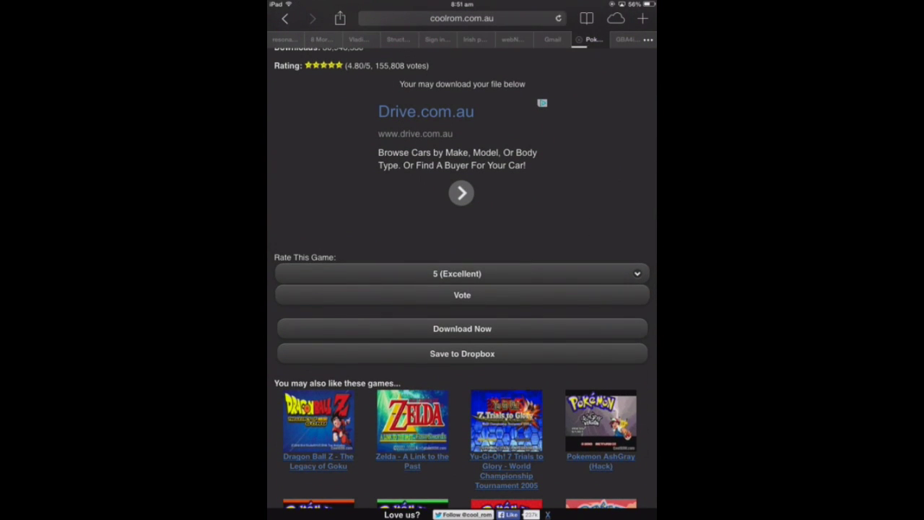
scroll(462, 289, "up", 5)
scroll(462, 289, "down", 5)
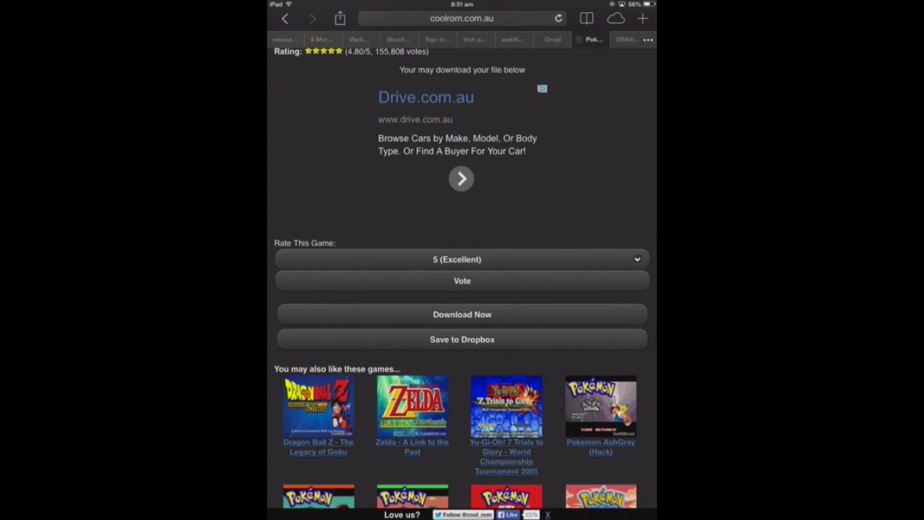
scroll(462, 278, "down", 1)
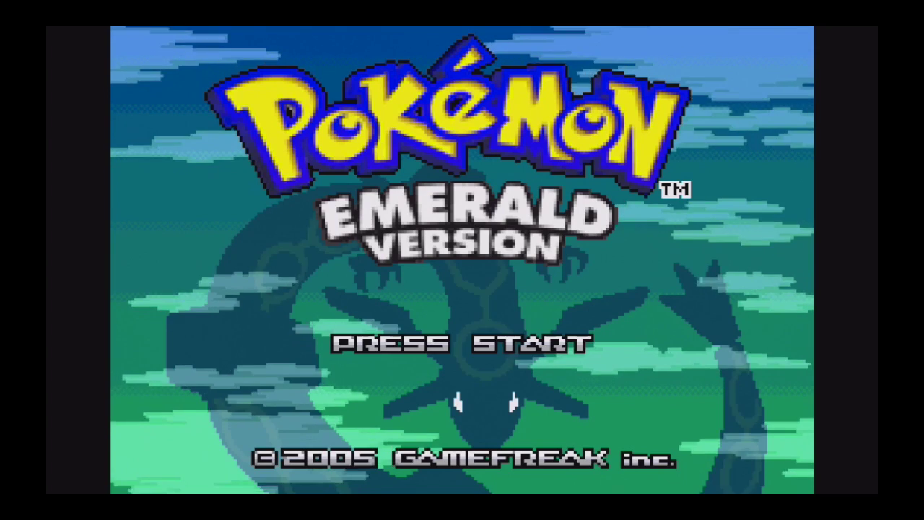
Get past the Pokemon Emerald title screen and advance the professor's introduction dialogue
key("Return")
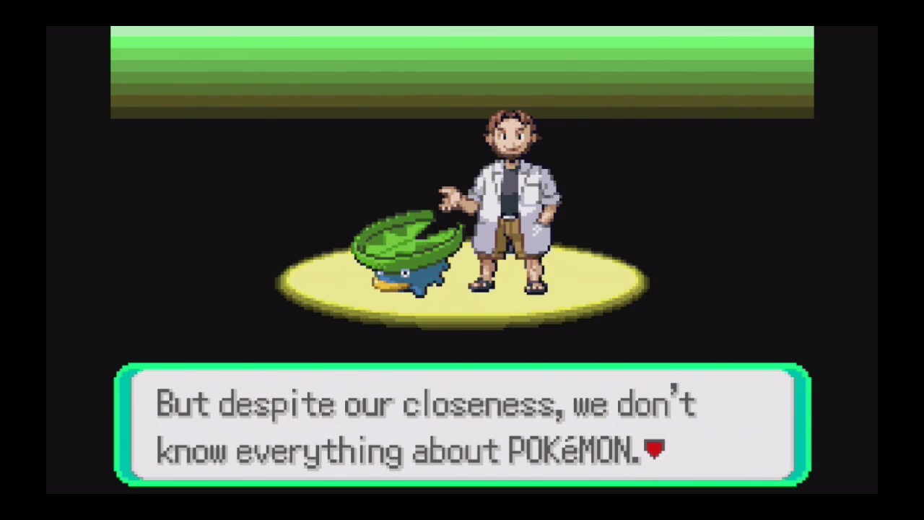
key("x")
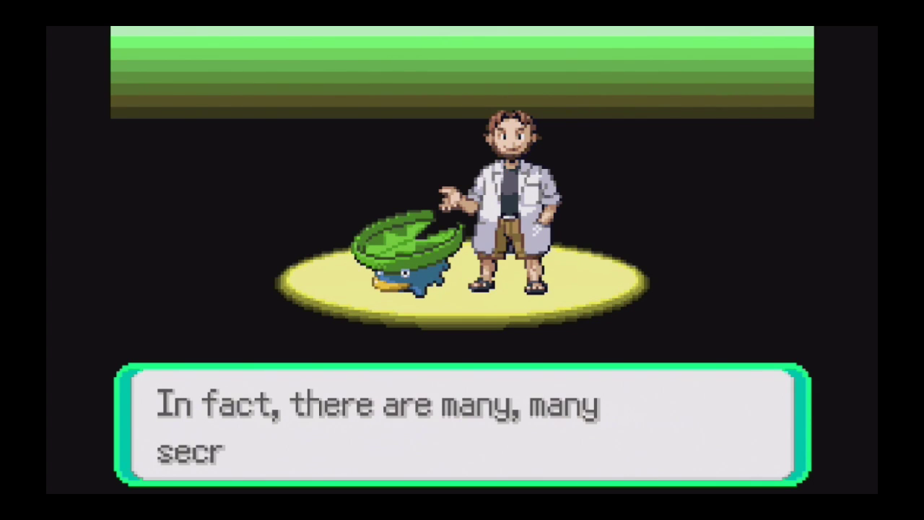
key("x")
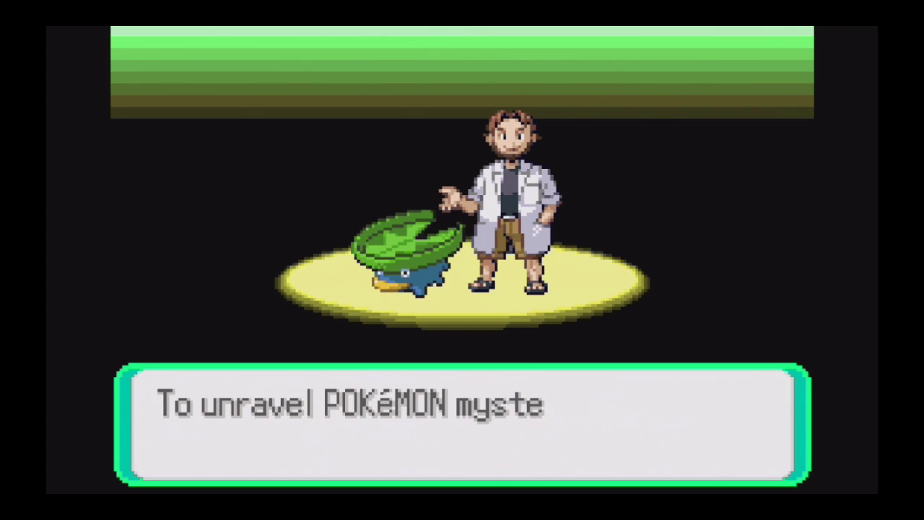
key("x")
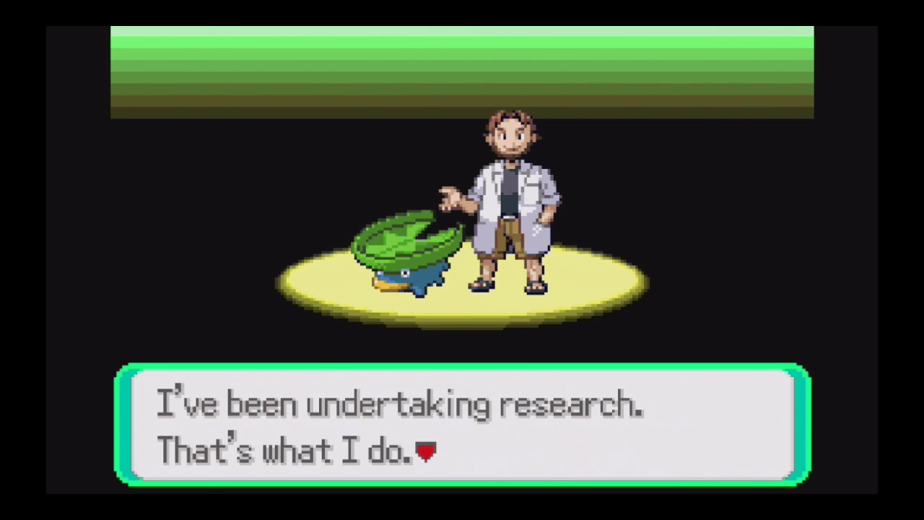